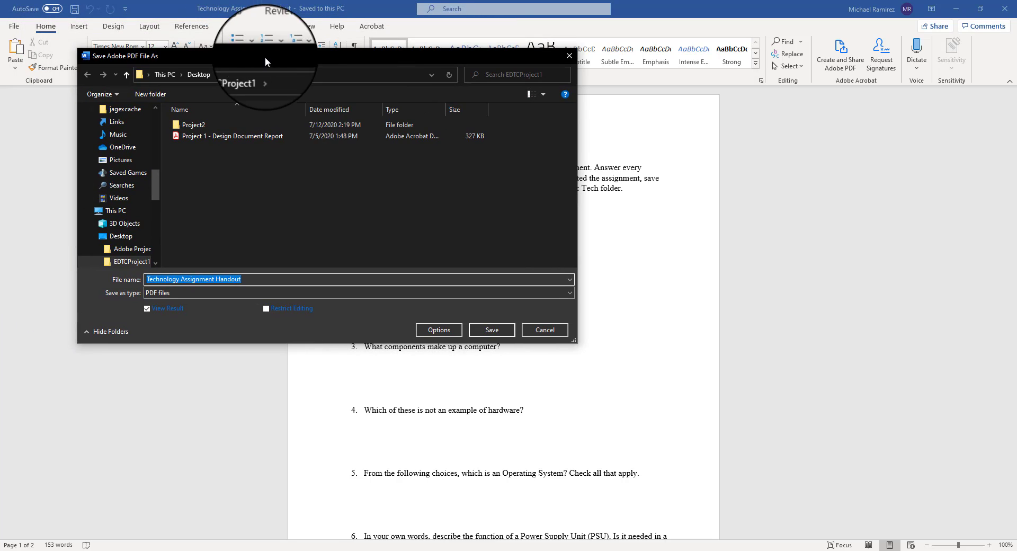
# Step: Save the handout as the PDF Technology Assignment Handout and start preparing it as a fillable form
pyautogui.click(487, 331)
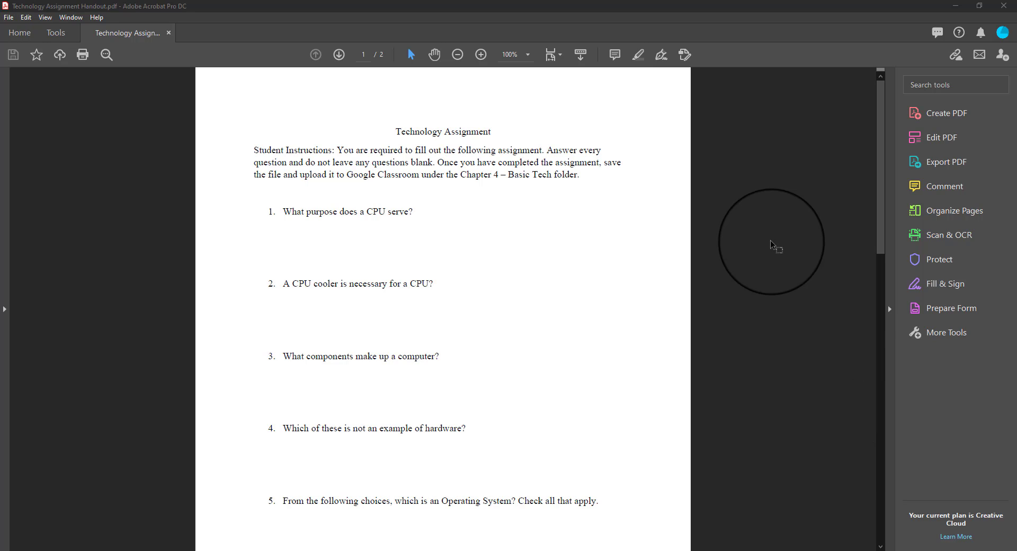
pyautogui.click(935, 311)
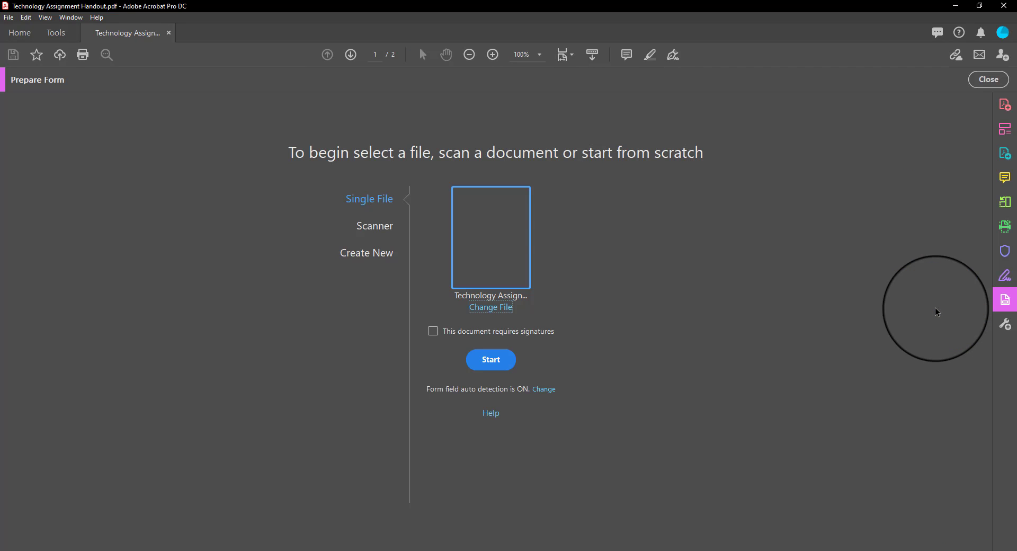
pyautogui.click(509, 364)
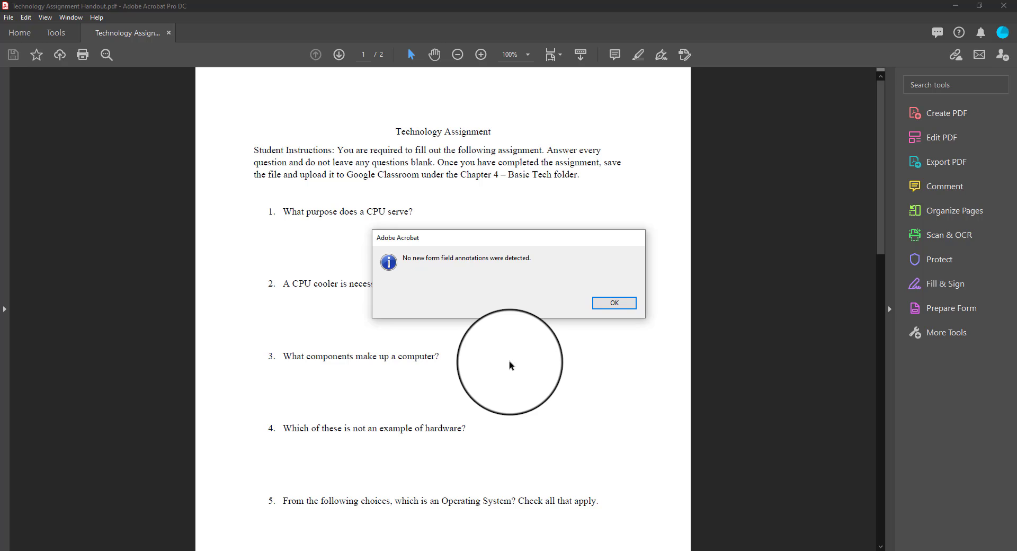
pyautogui.click(617, 302)
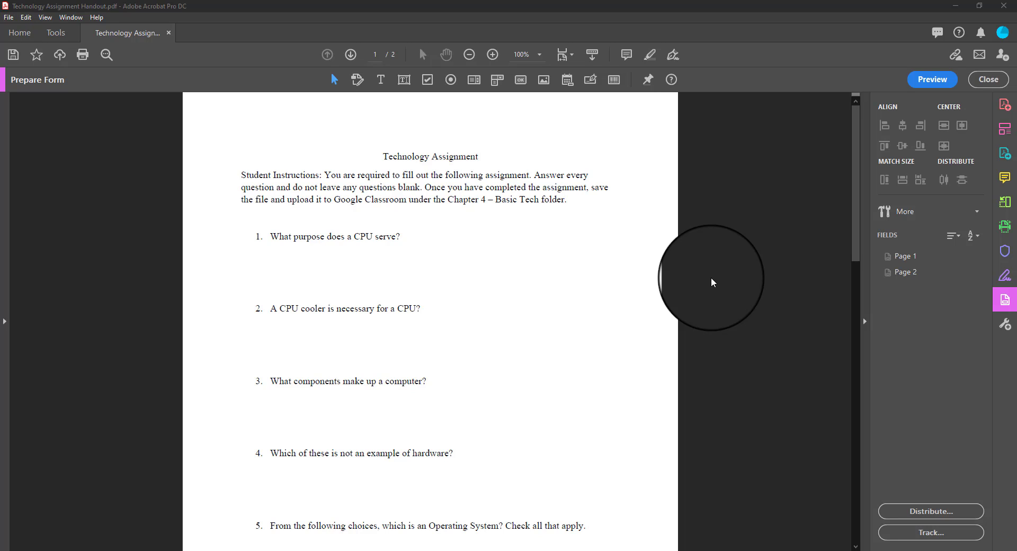
# Step: Add a text field spanning the answer space below question 1 and name it Q1
pyautogui.click(404, 79)
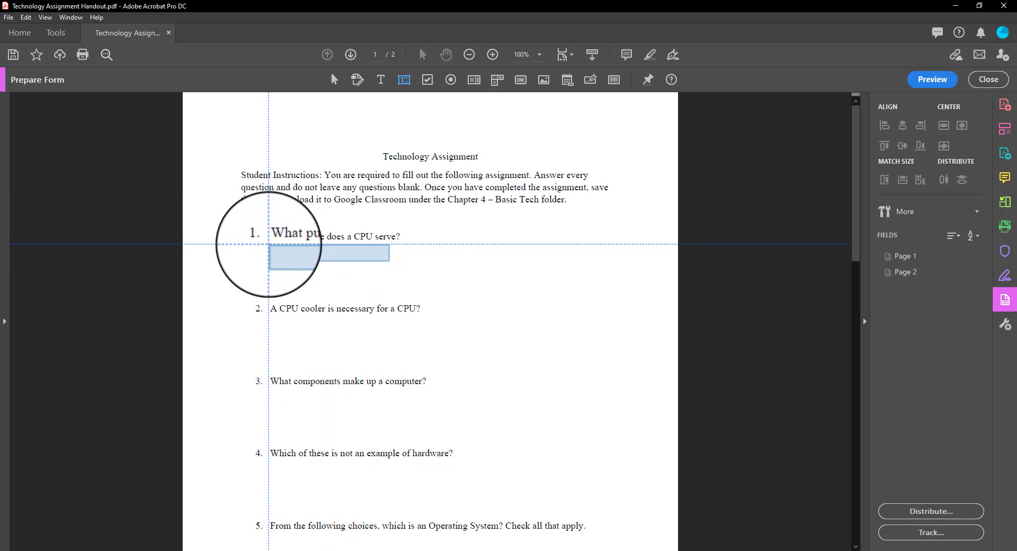
pyautogui.moveTo(268, 244); pyautogui.dragTo(613, 304)
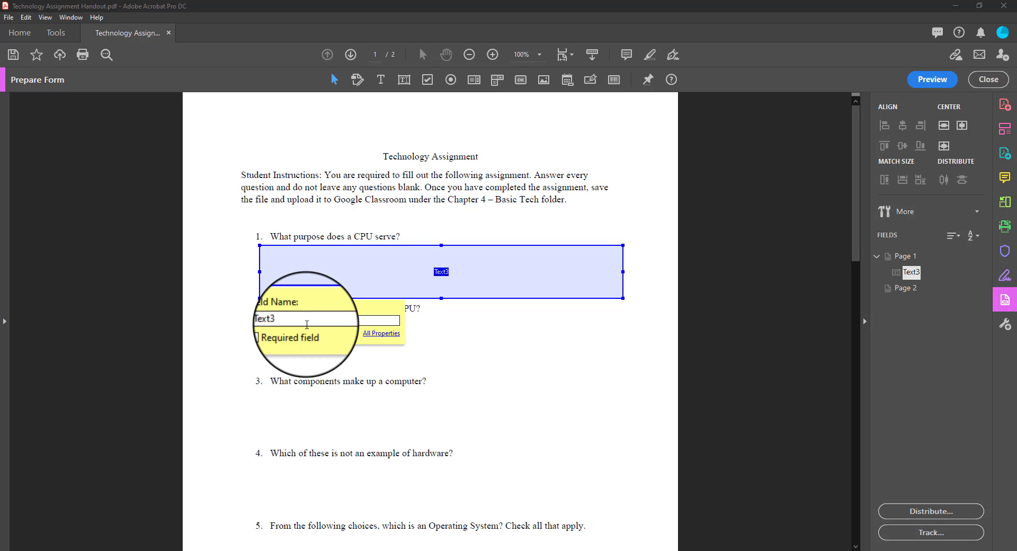
pyautogui.doubleClick(306, 322)
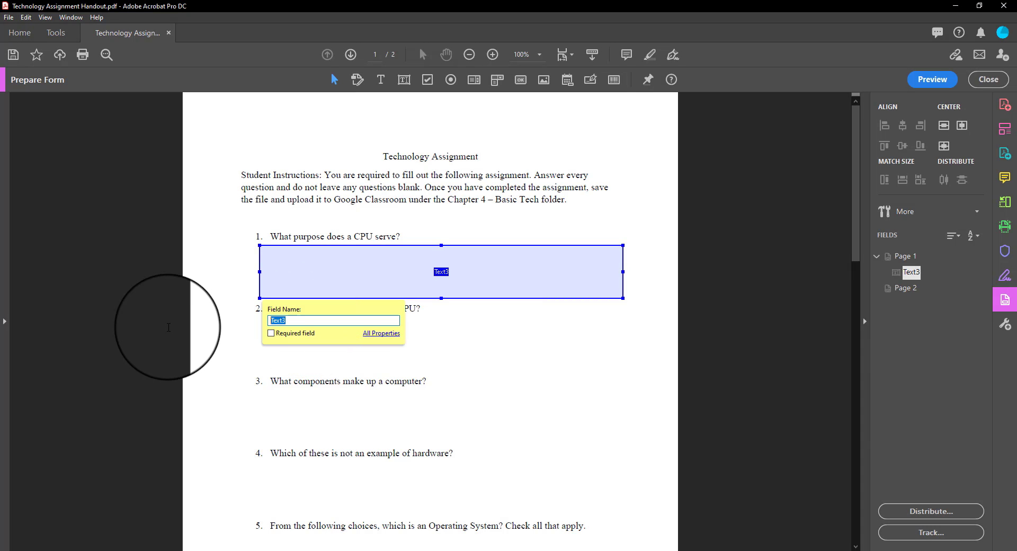
pyautogui.write('Q1')
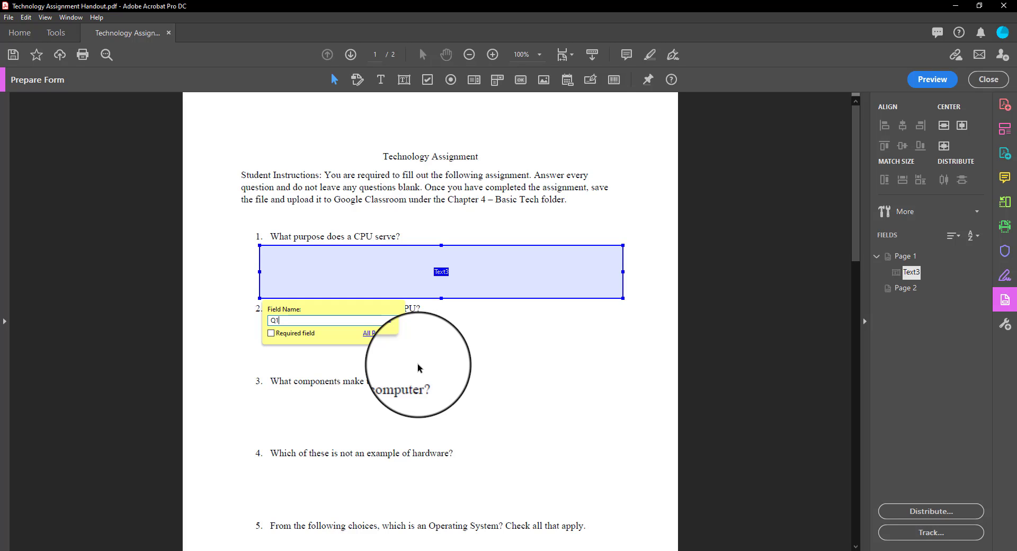
pyautogui.click(717, 408)
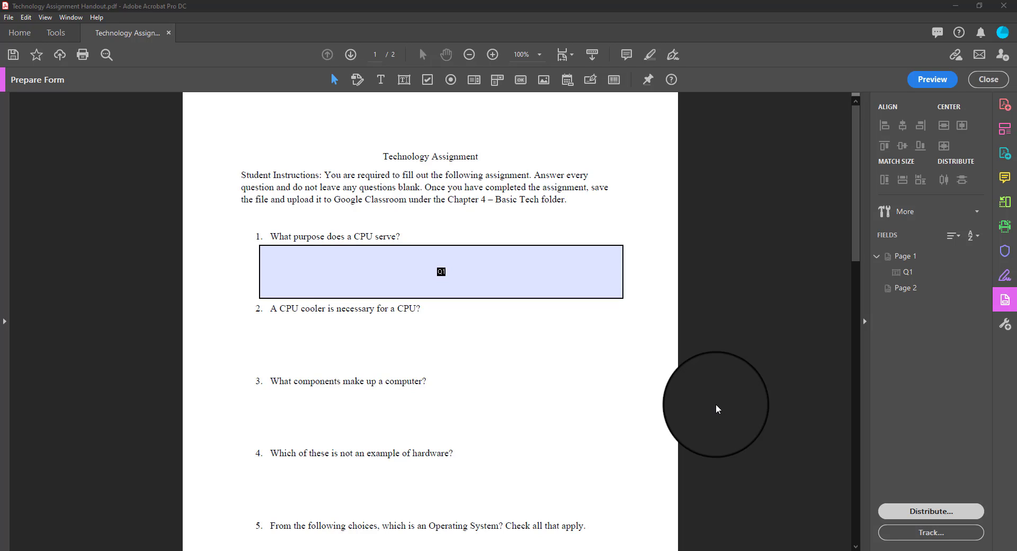
# Step: Add a radio button below question 2 with choice True in group Q2, and place the text label True beside it
pyautogui.click(452, 84)
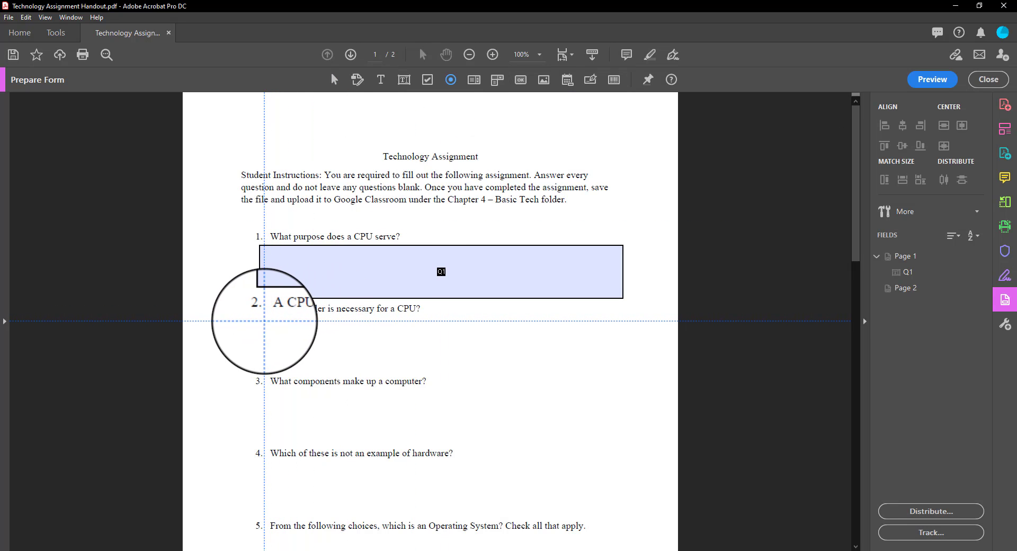
pyautogui.click(264, 321)
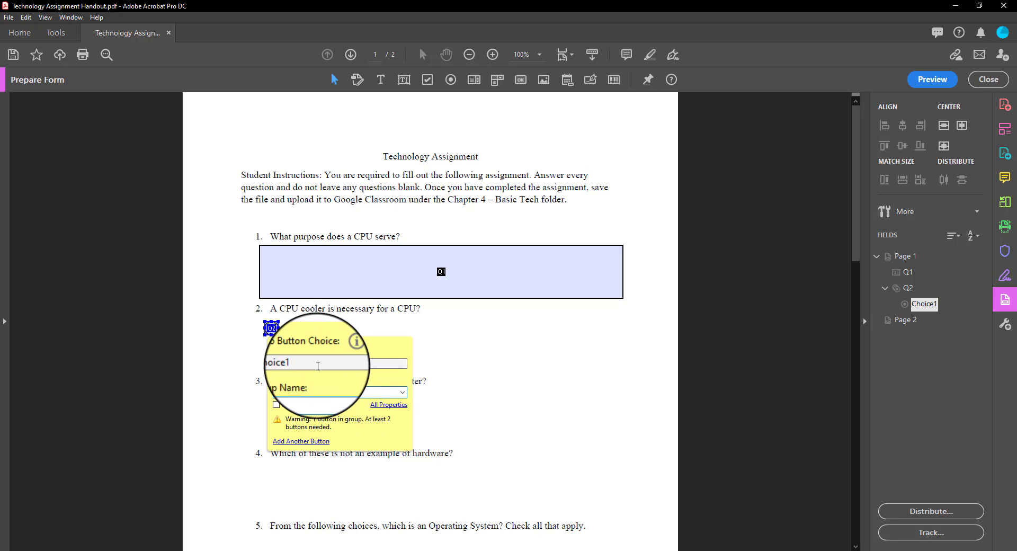
pyautogui.moveTo(318, 366); pyautogui.dragTo(241, 368)
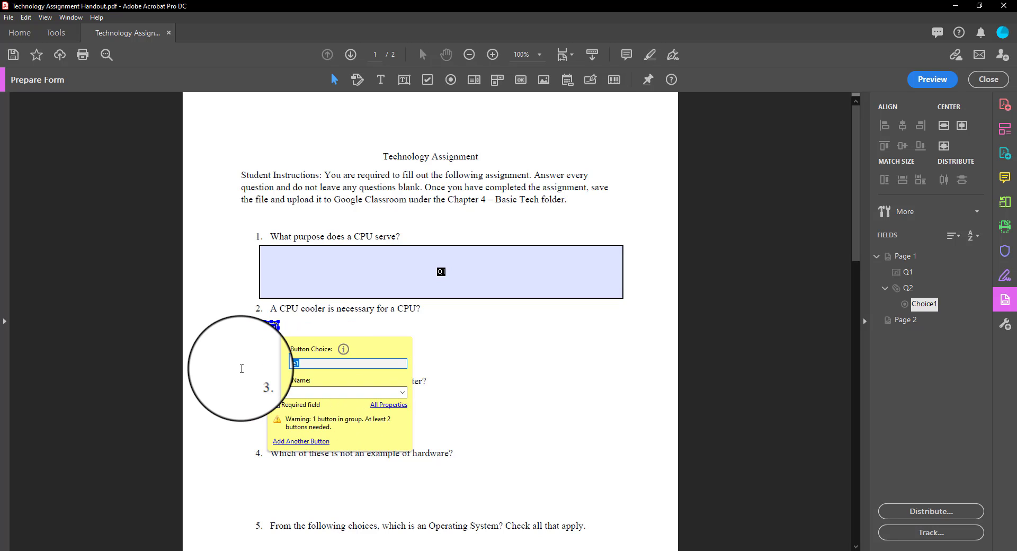
pyautogui.press('BackSpace')
pyautogui.write('True')
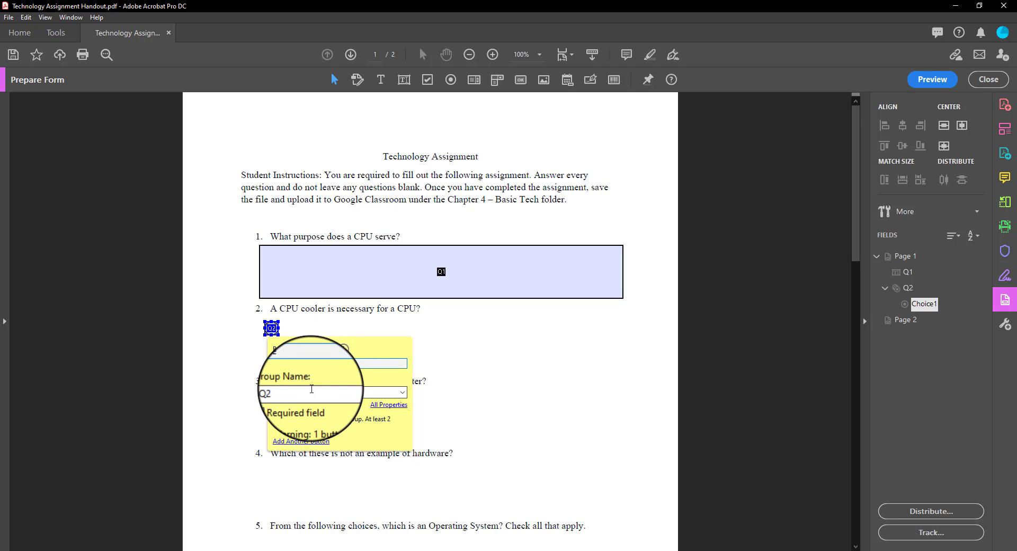
pyautogui.moveTo(309, 392); pyautogui.dragTo(237, 392)
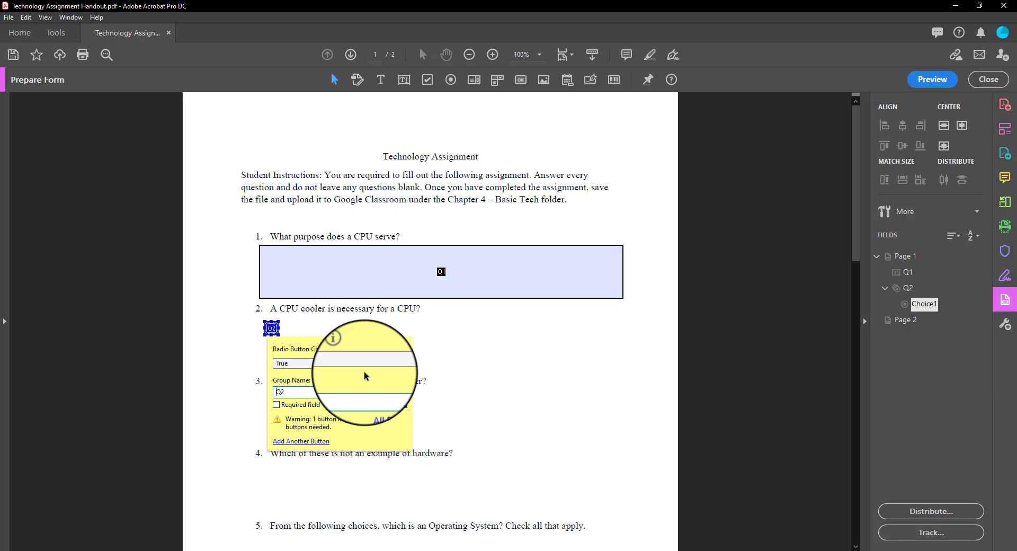
pyautogui.click(378, 78)
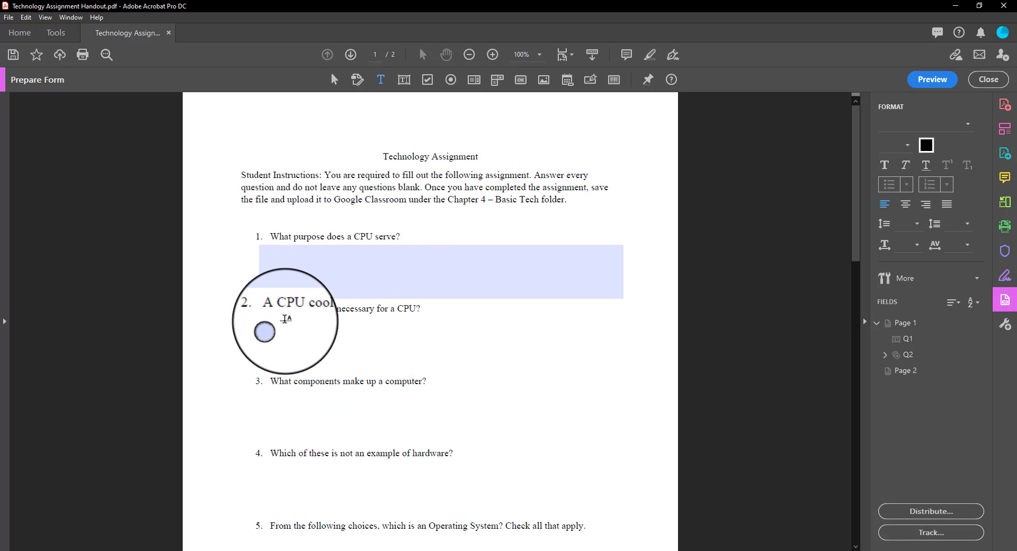
pyautogui.moveTo(285, 316); pyautogui.dragTo(387, 335)
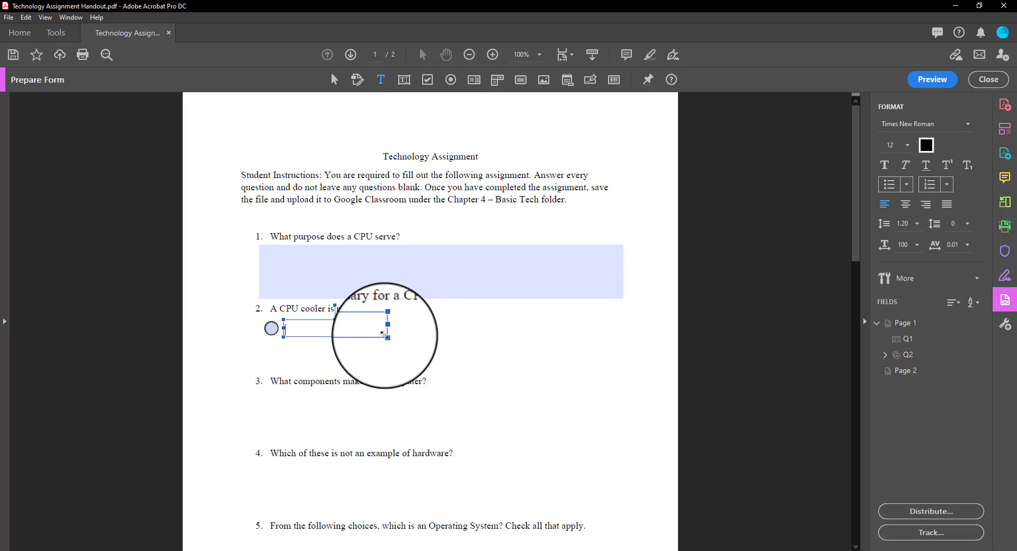
pyautogui.write('True')
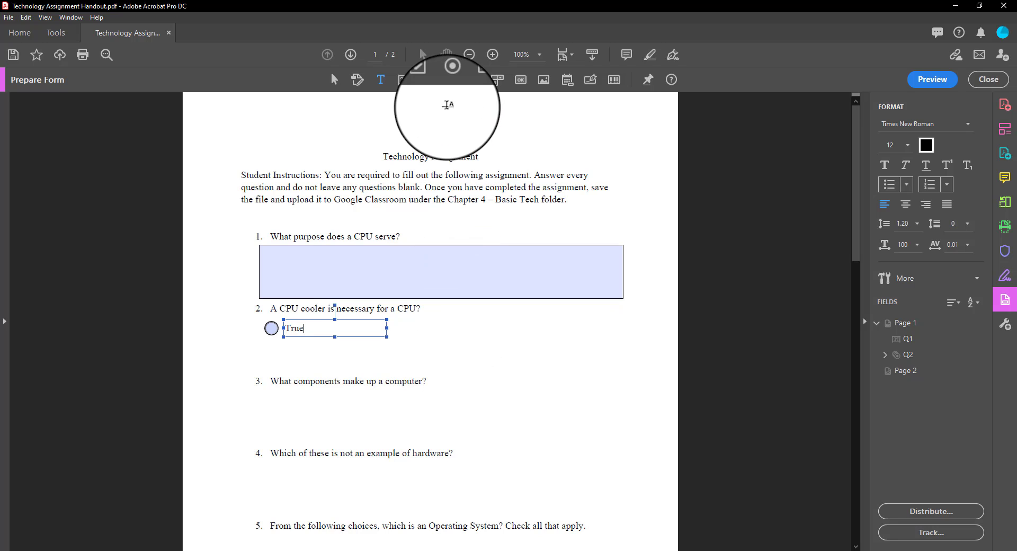
# Step: Add a second Q2 radio button below the first with choice False, and place the text label False beside it
pyautogui.click(451, 81)
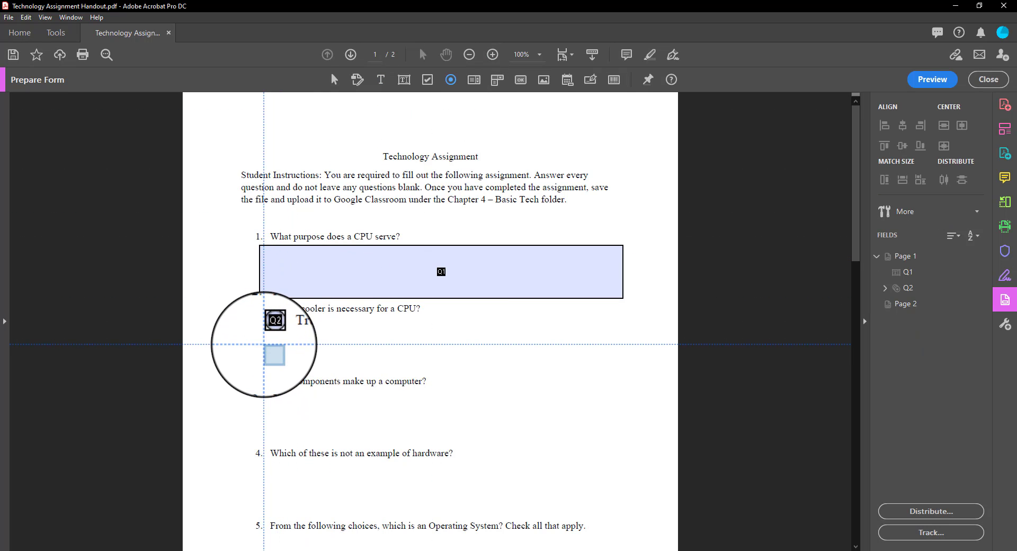
pyautogui.click(263, 344)
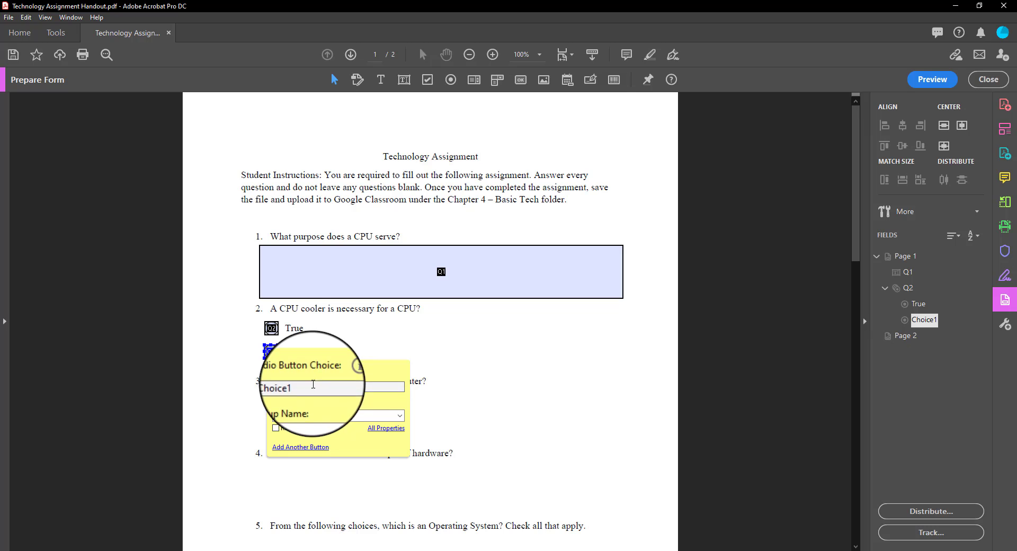
pyautogui.moveTo(313, 385); pyautogui.dragTo(256, 381)
pyautogui.write('False')
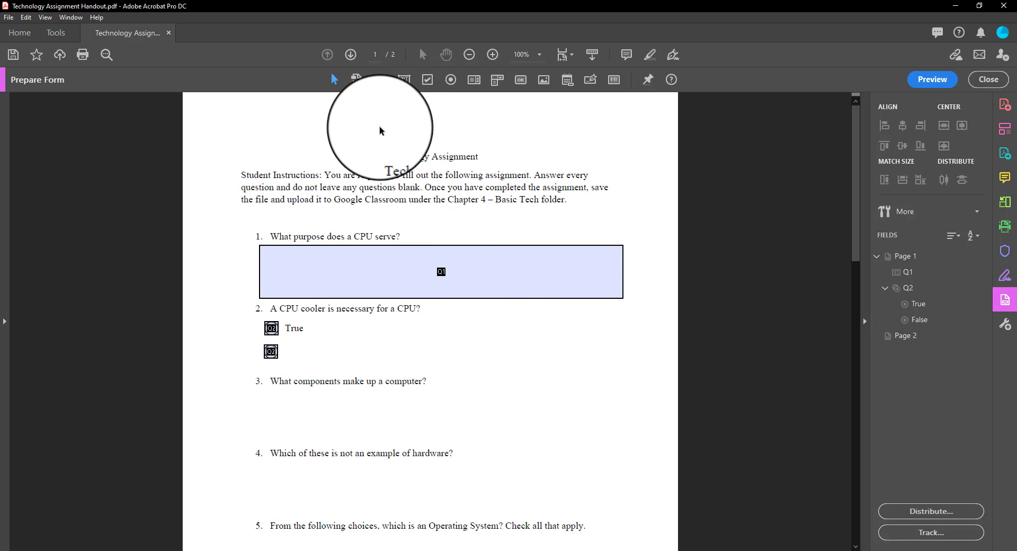
pyautogui.click(380, 80)
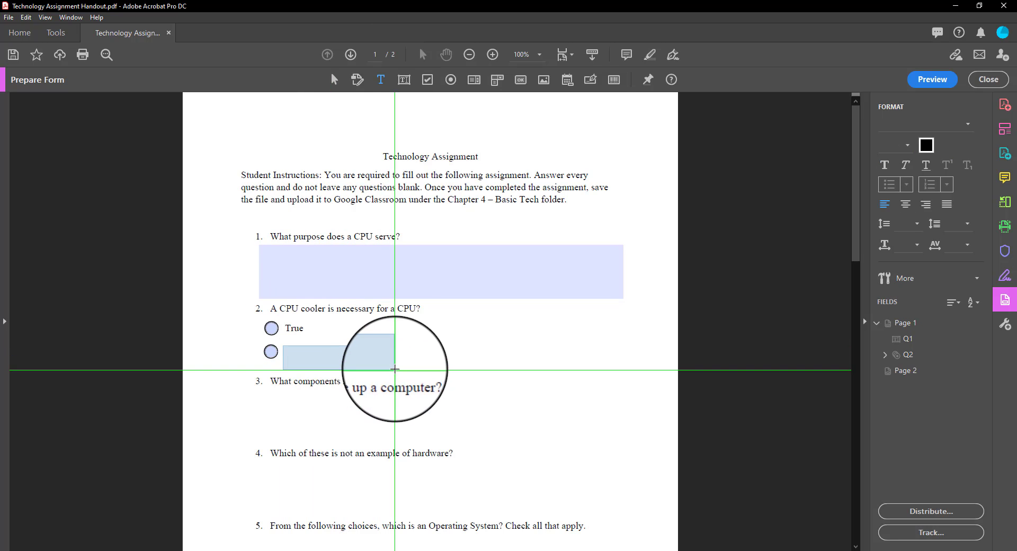
pyautogui.moveTo(282, 344); pyautogui.dragTo(378, 359)
pyautogui.write('False')
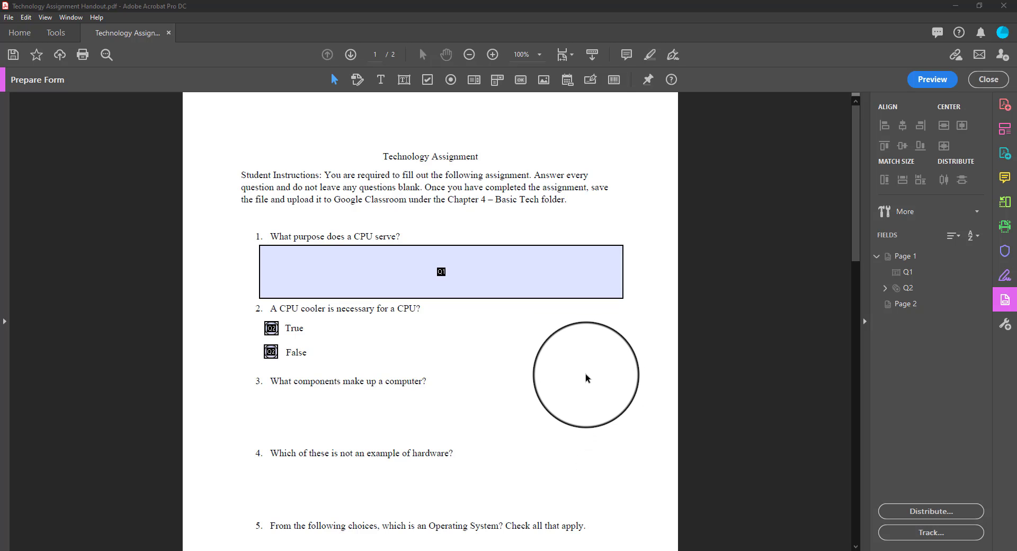
# Step: Add three stacked check boxes below question 3, named CPU, RAM and Motherboard
pyautogui.click(429, 81)
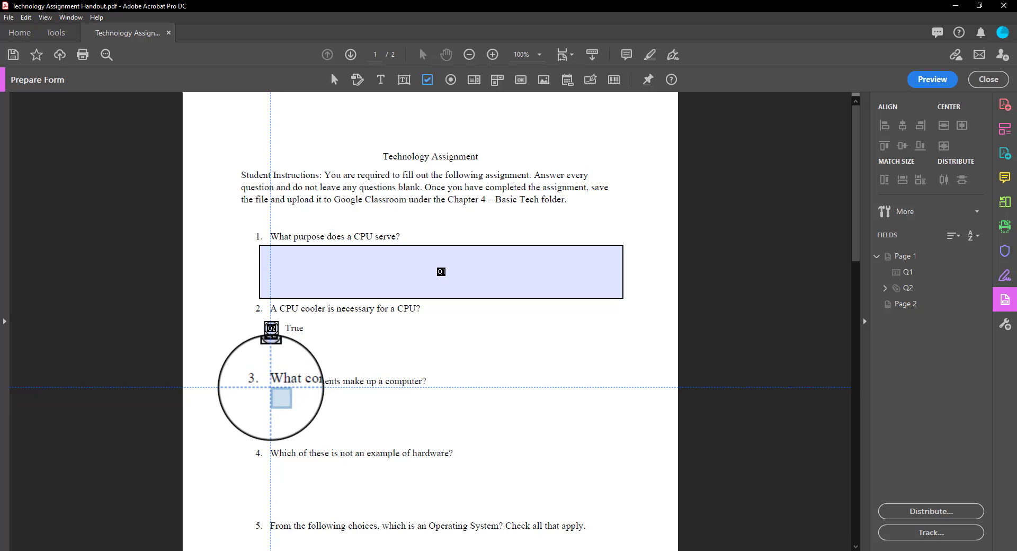
pyautogui.click(268, 389)
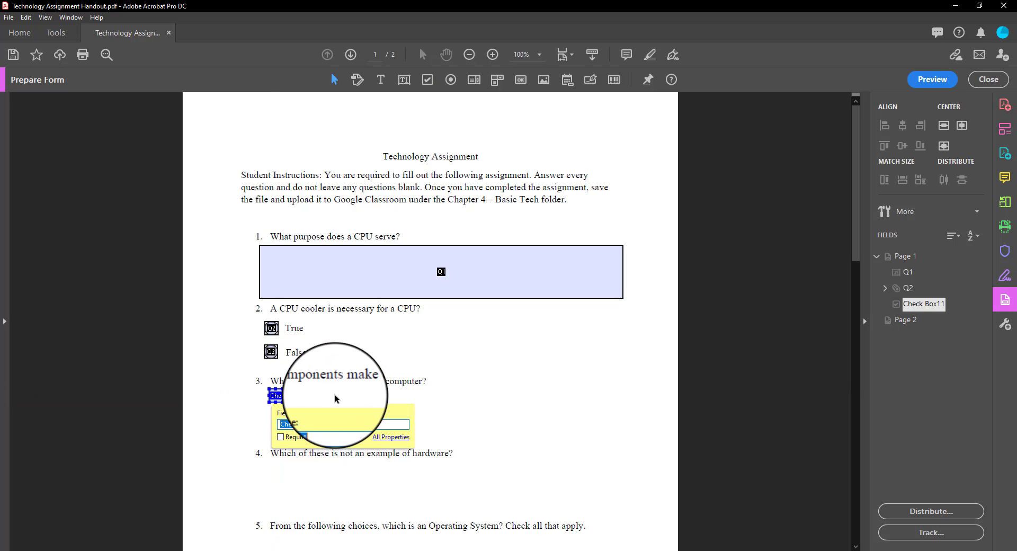
pyautogui.write('Q')
pyautogui.click(431, 83)
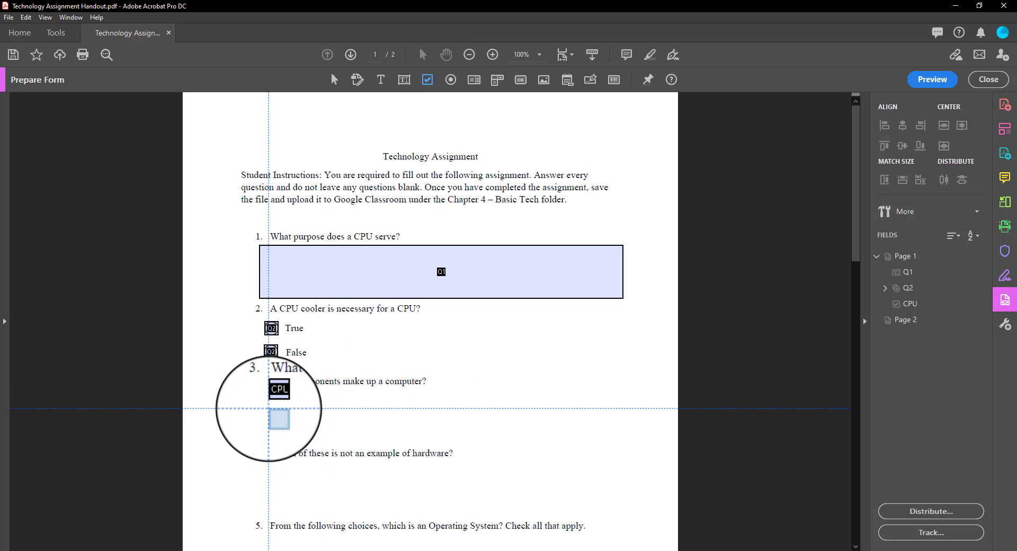
pyautogui.click(269, 408)
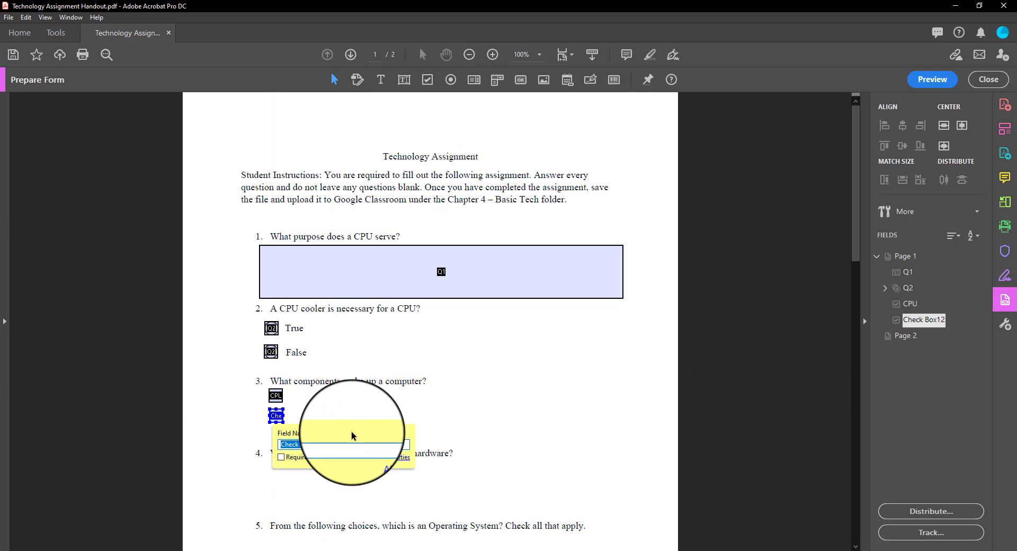
pyautogui.write('RAM')
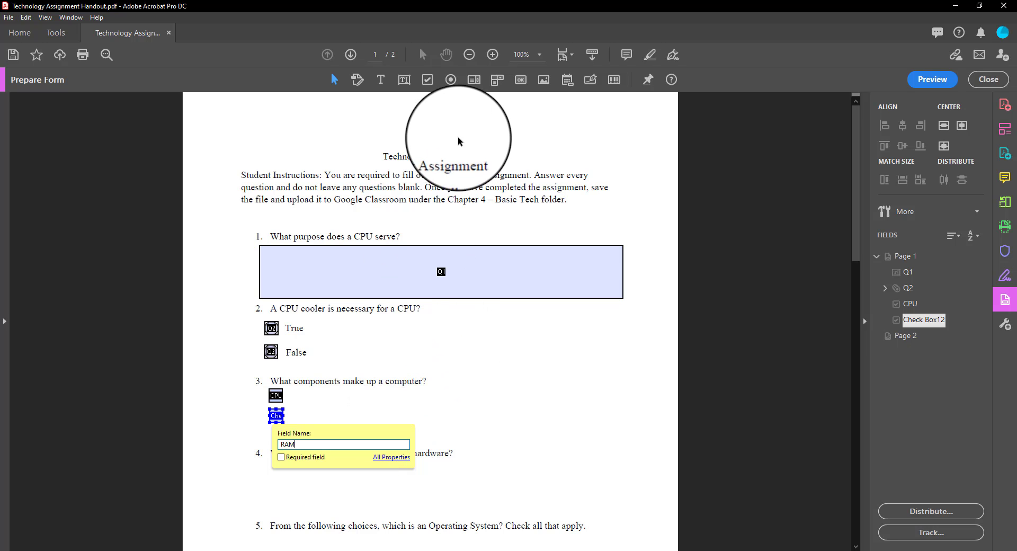
pyautogui.click(427, 80)
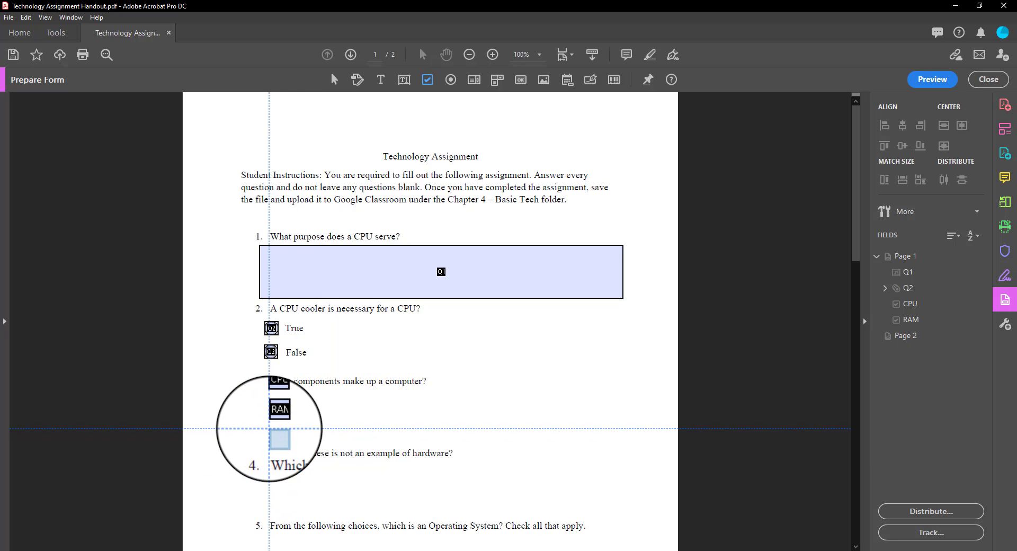
pyautogui.click(269, 428)
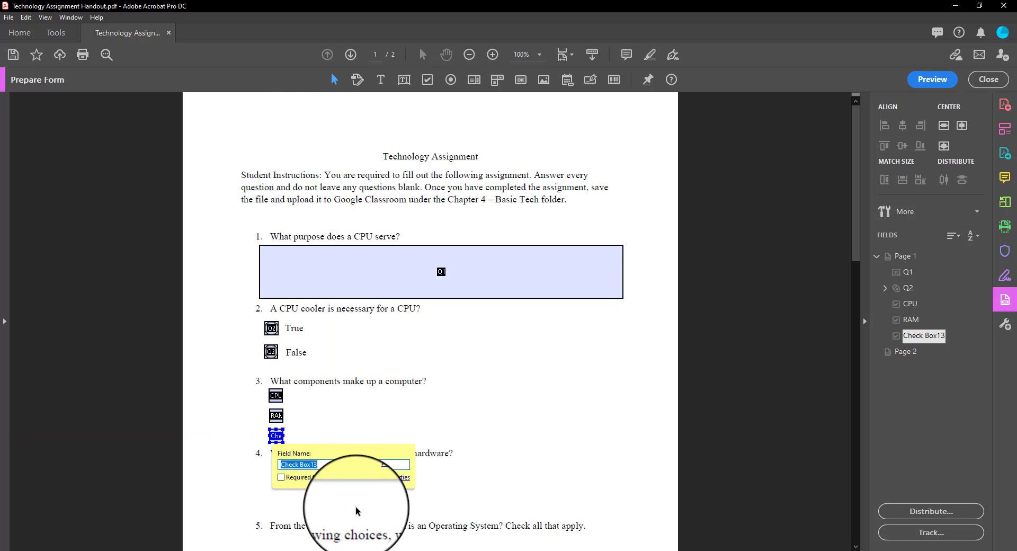
pyautogui.write('Motherboard')
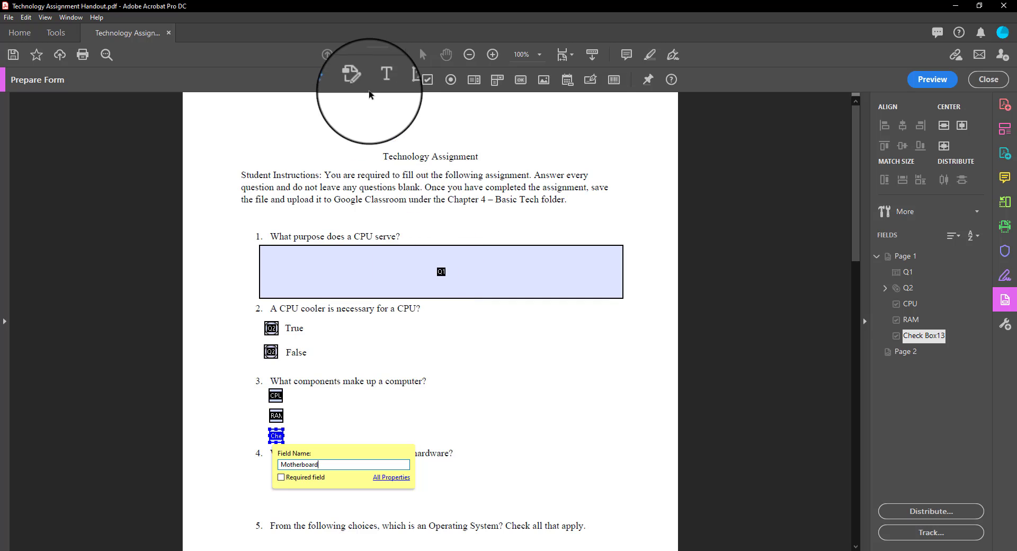
# Step: Place the text labels CPU and RAM beside the first two check boxes of question 3
pyautogui.click(380, 80)
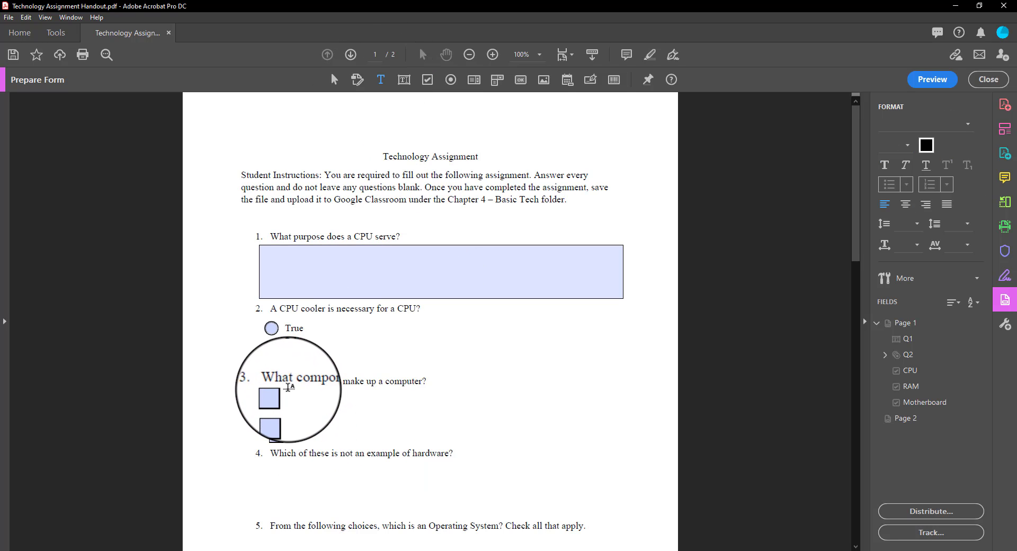
pyautogui.moveTo(289, 389); pyautogui.dragTo(414, 402)
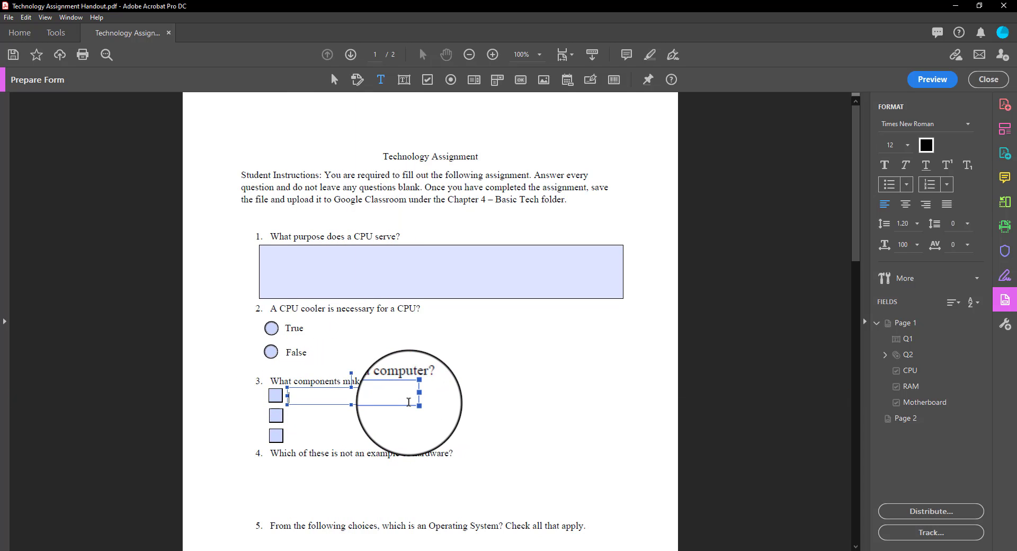
pyautogui.write('CPU')
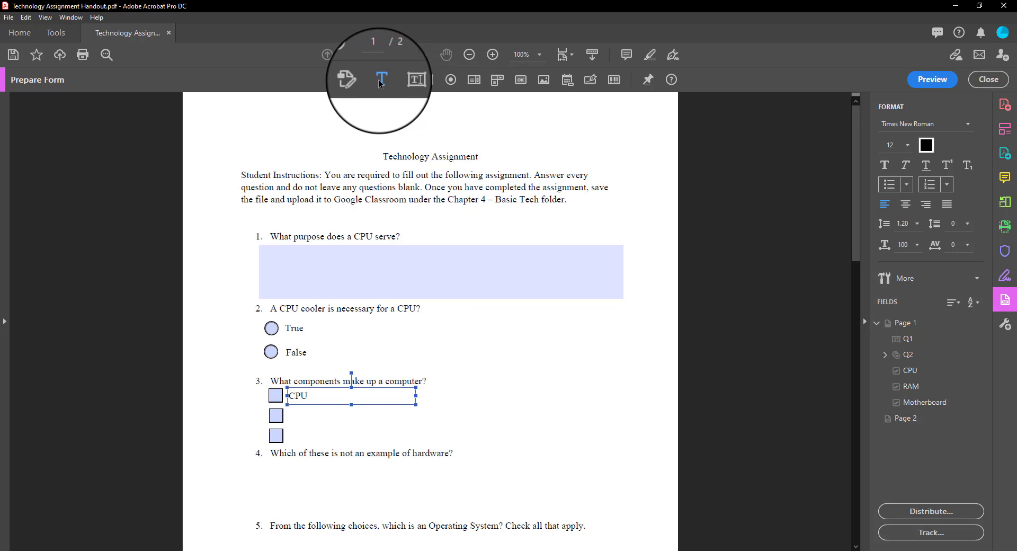
pyautogui.click(379, 80)
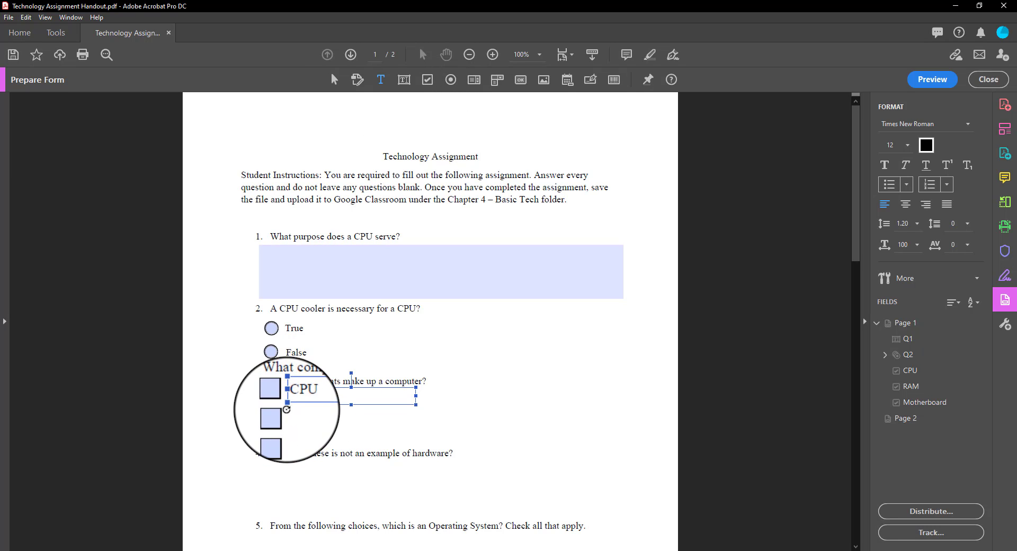
pyautogui.moveTo(290, 428); pyautogui.dragTo(384, 406)
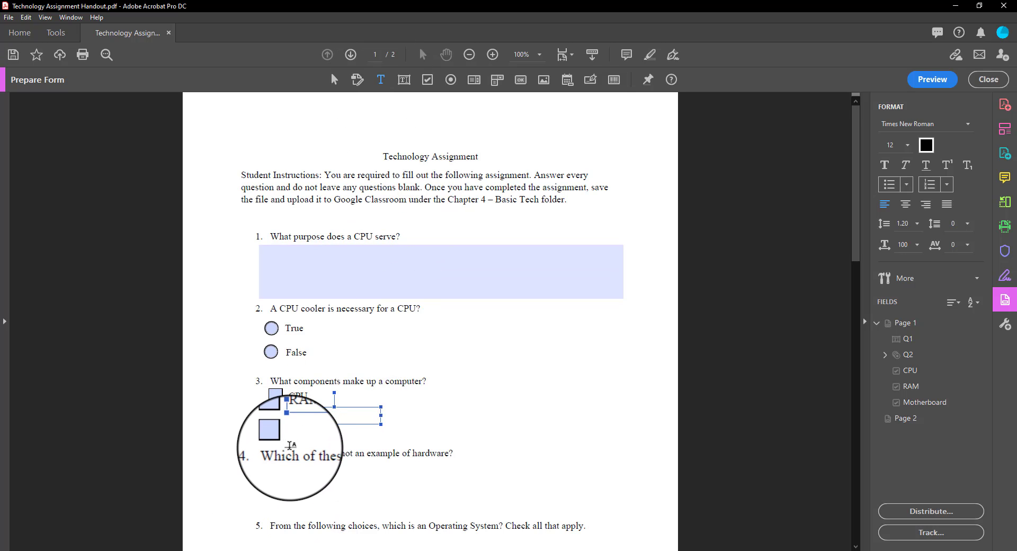
# Step: Place the text label Motherboard beside the third check box of question 3
pyautogui.moveTo(287, 443); pyautogui.dragTo(357, 429)
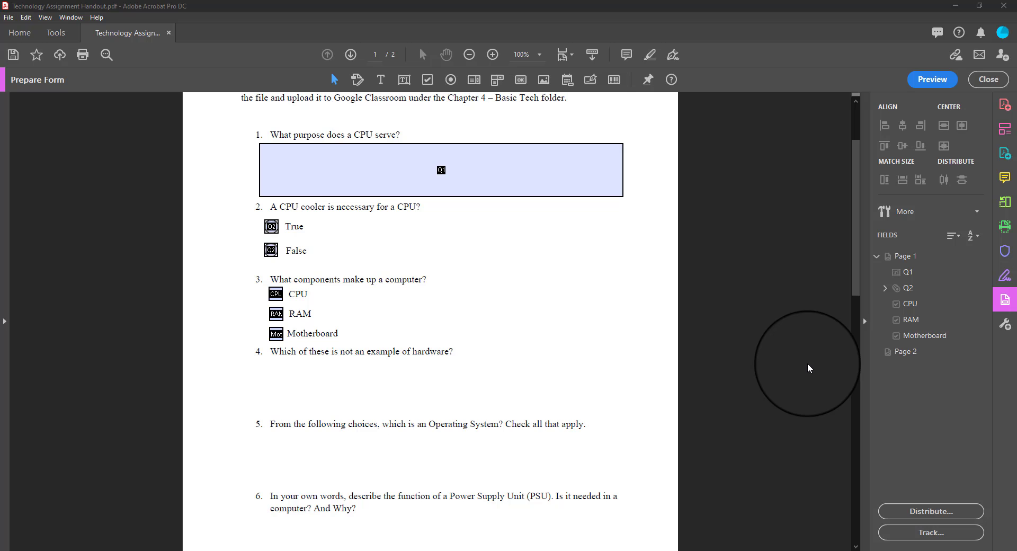
# Step: Add a button field to the right of question 3 and name it Reset
pyautogui.click(521, 80)
pyautogui.click(495, 274)
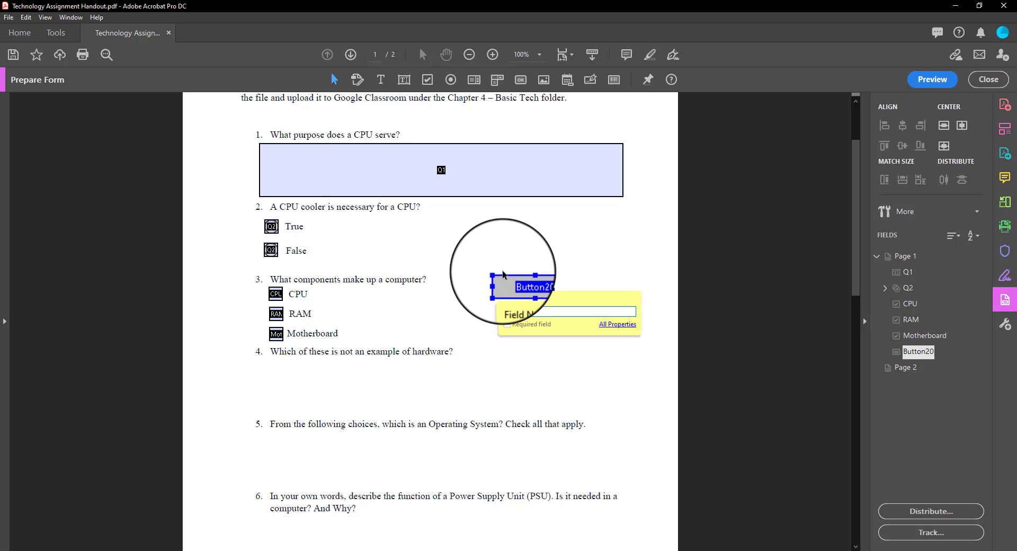
pyautogui.write('Reset')
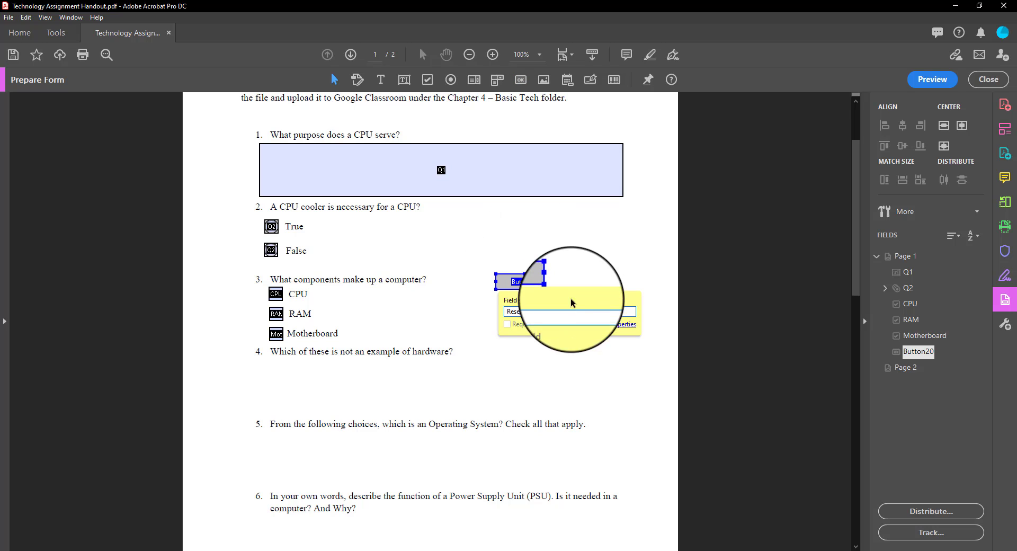
# Step: Give the Reset button a Mouse Up action that resets the form, covering the fields RAM, Q2, Q1, Motherboard and CPU
pyautogui.click(617, 320)
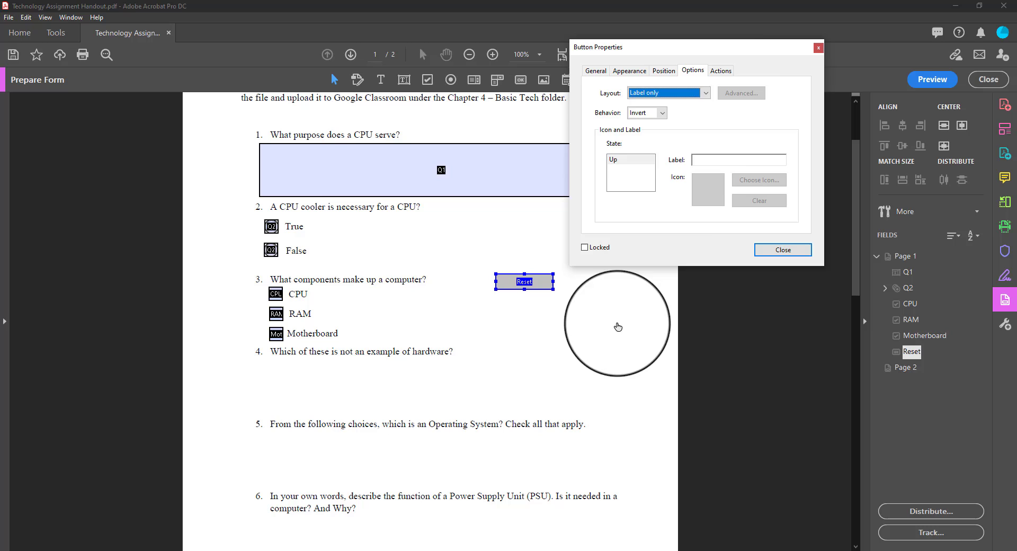
pyautogui.click(723, 73)
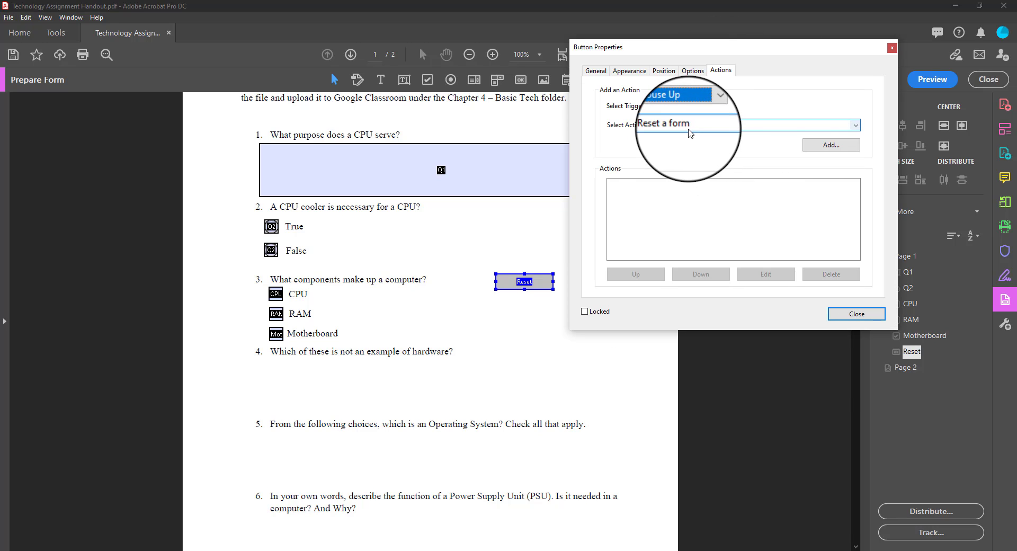
pyautogui.click(690, 134)
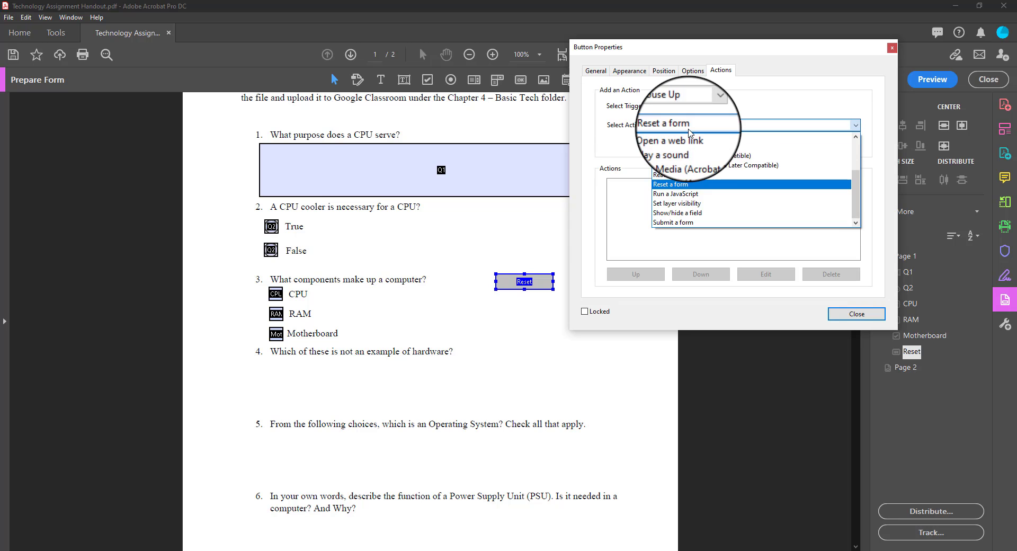
pyautogui.click(701, 183)
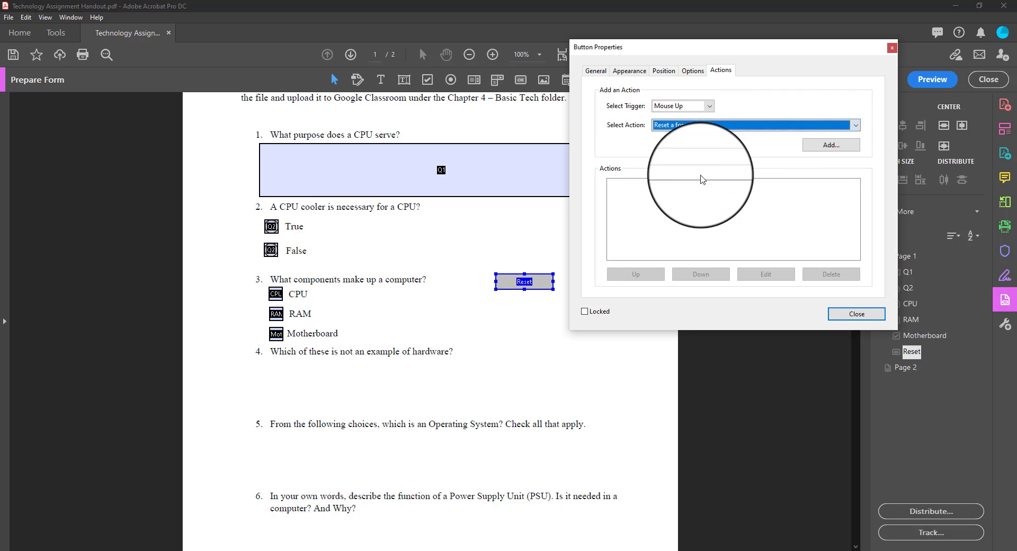
pyautogui.click(831, 144)
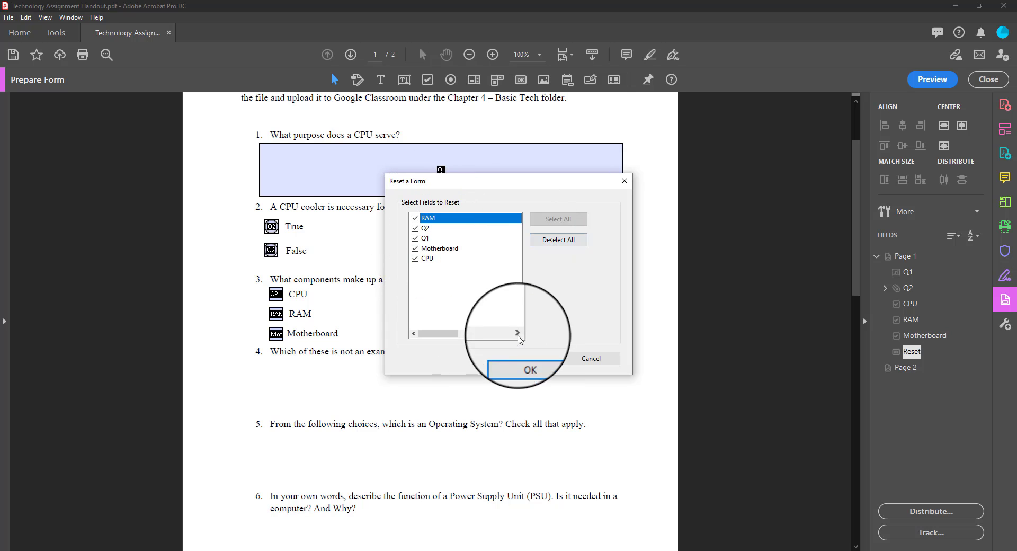
pyautogui.click(526, 358)
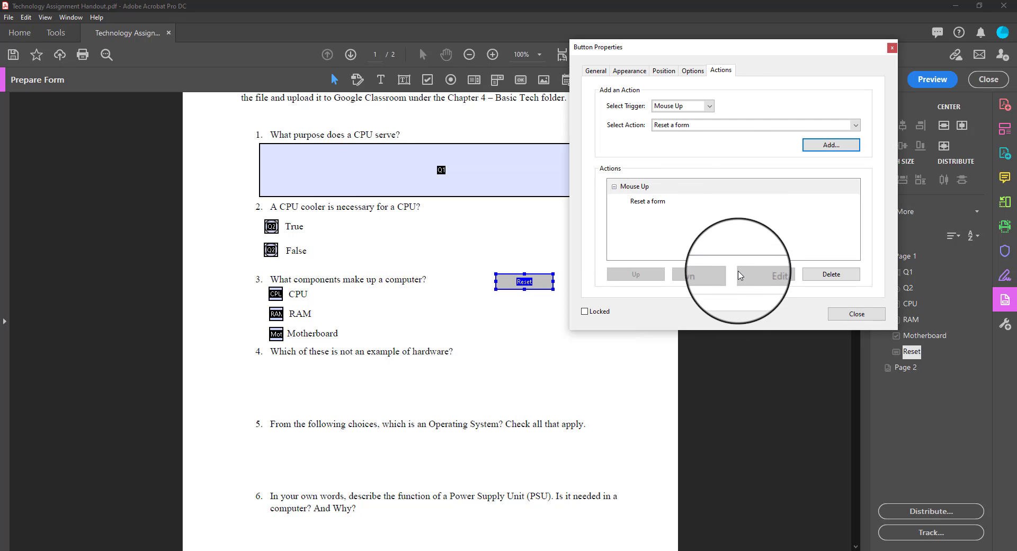
# Step: Set the Reset button's displayed label to Clear, close its properties and deselect it
pyautogui.click(693, 71)
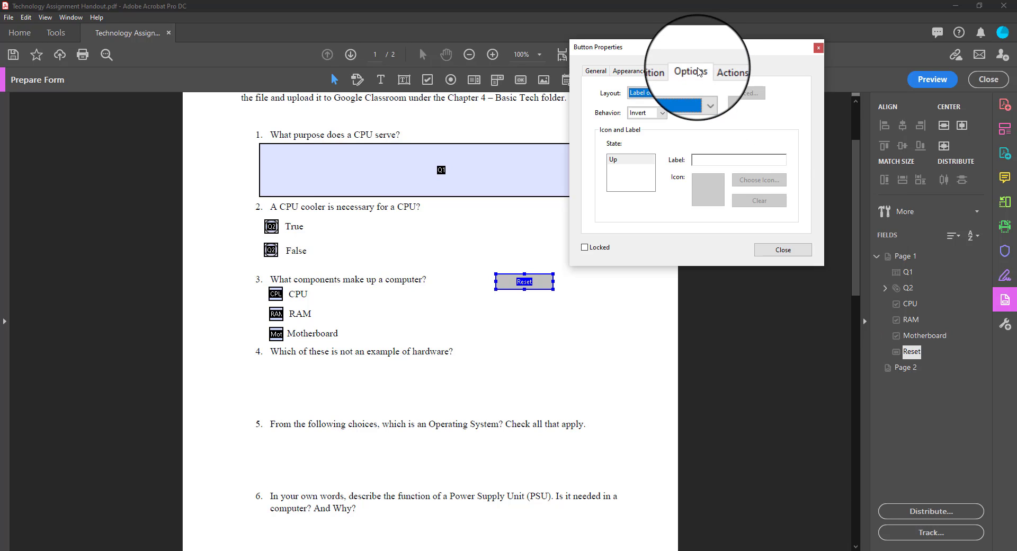
pyautogui.click(729, 159)
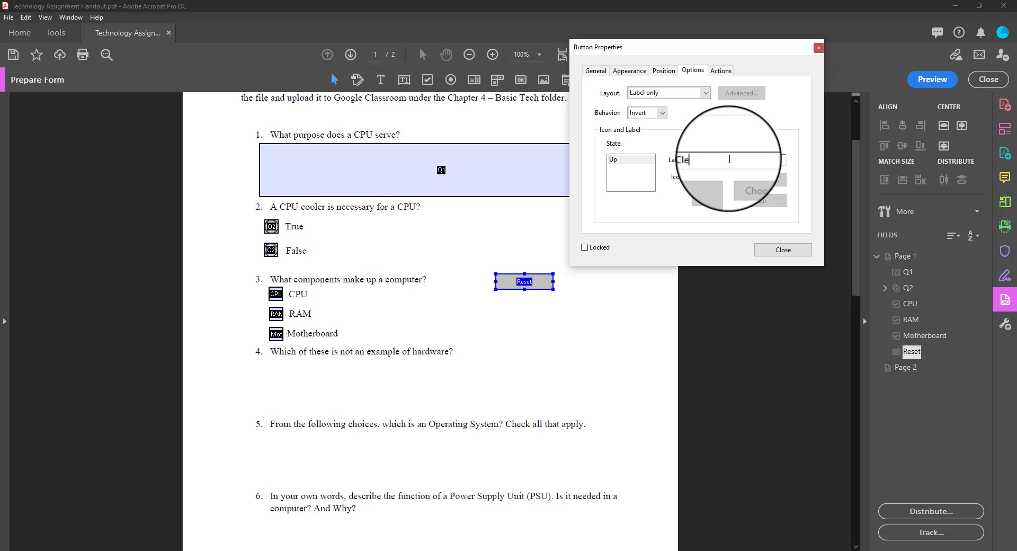
pyautogui.click(766, 256)
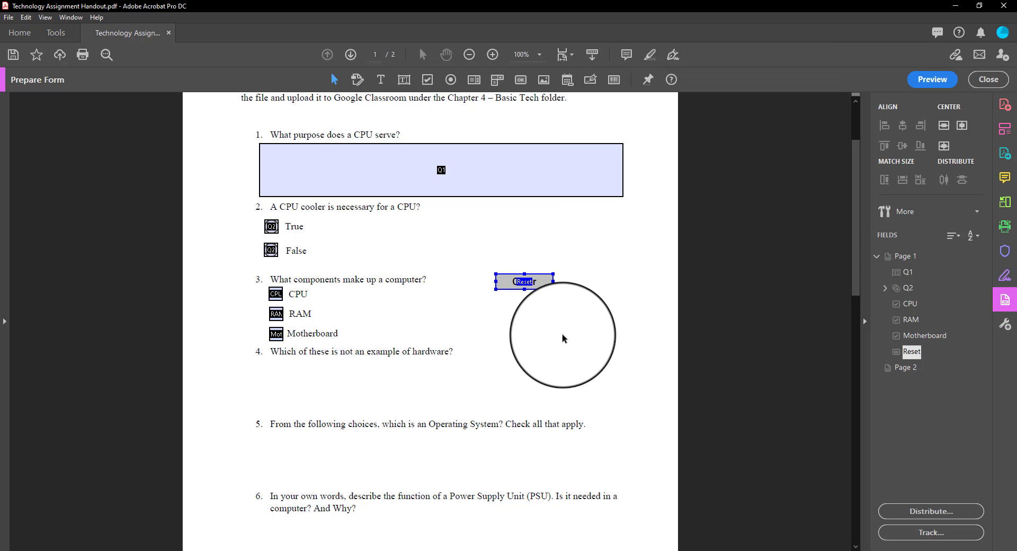
pyautogui.click(583, 309)
pyautogui.scroll(4, 453, 360)
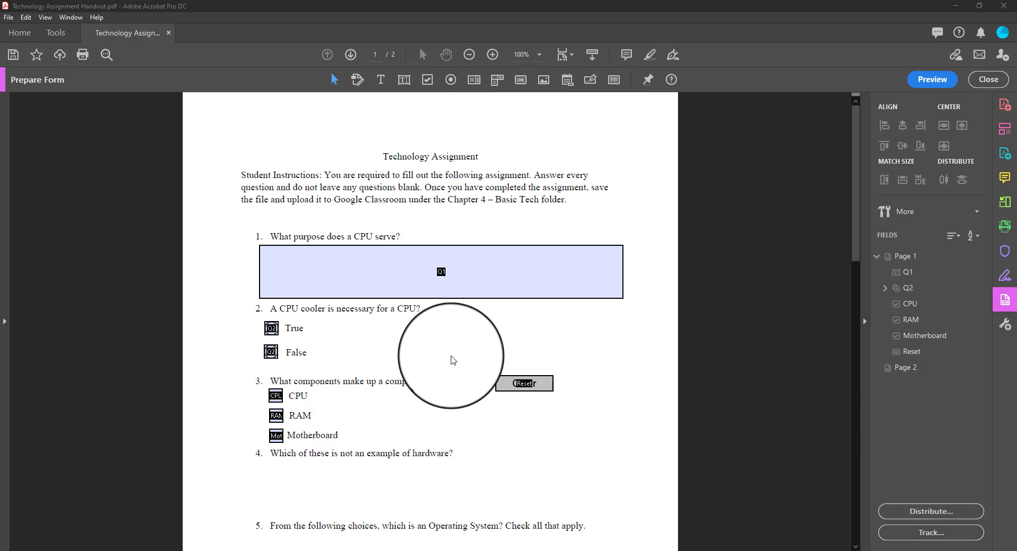